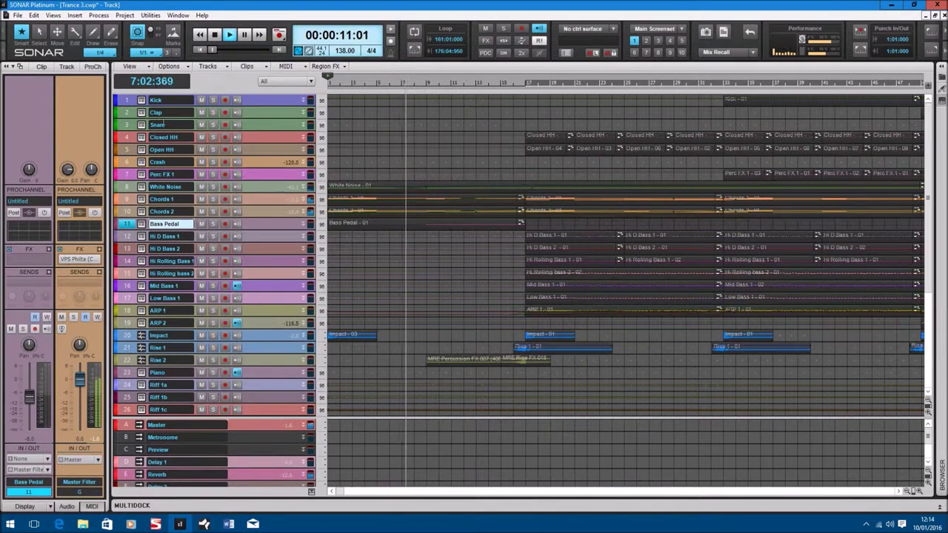
Step: Enlarge the Chords 1 track and show its automation lanes to review the filter and volume envelopes
drag(146, 206, 143, 234)
click(135, 231)
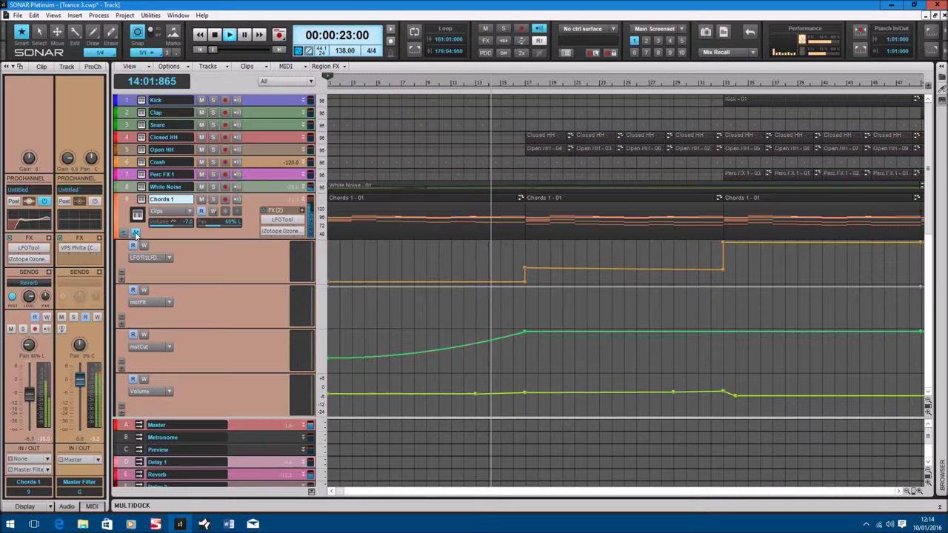
scroll(137, 236, down, 5)
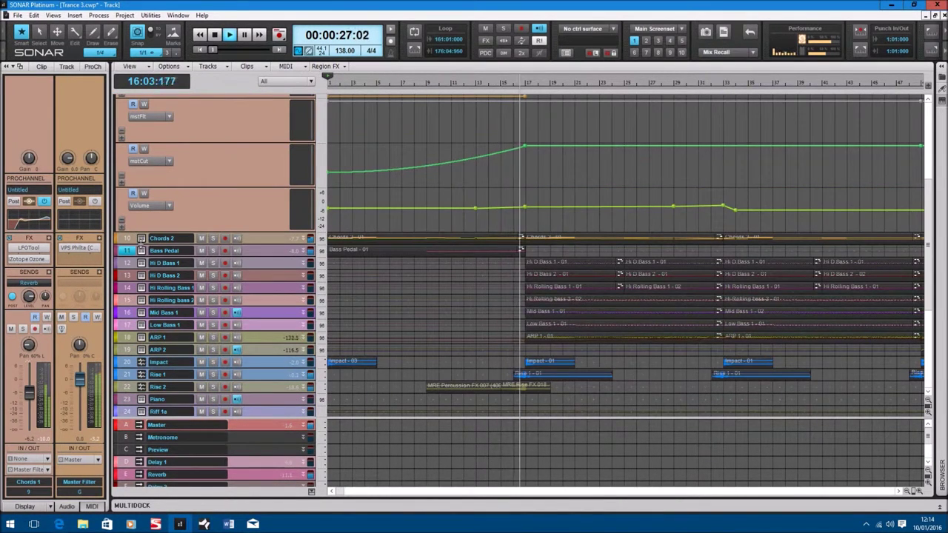
Step: Enlarge the Chords 2 track, show its automation lanes and reduce their height to compare them with those of Chords 1
drag(148, 243, 148, 260)
click(134, 255)
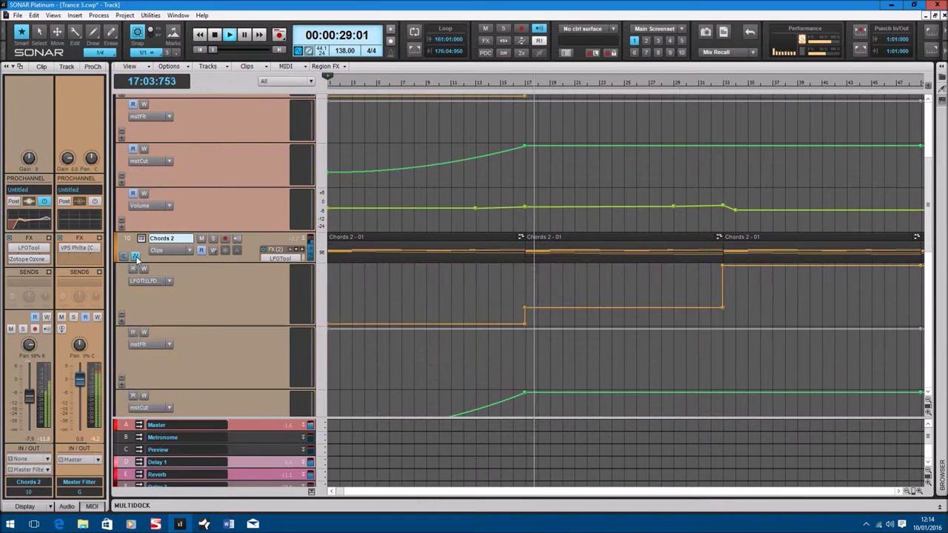
scroll(156, 259, down, 2)
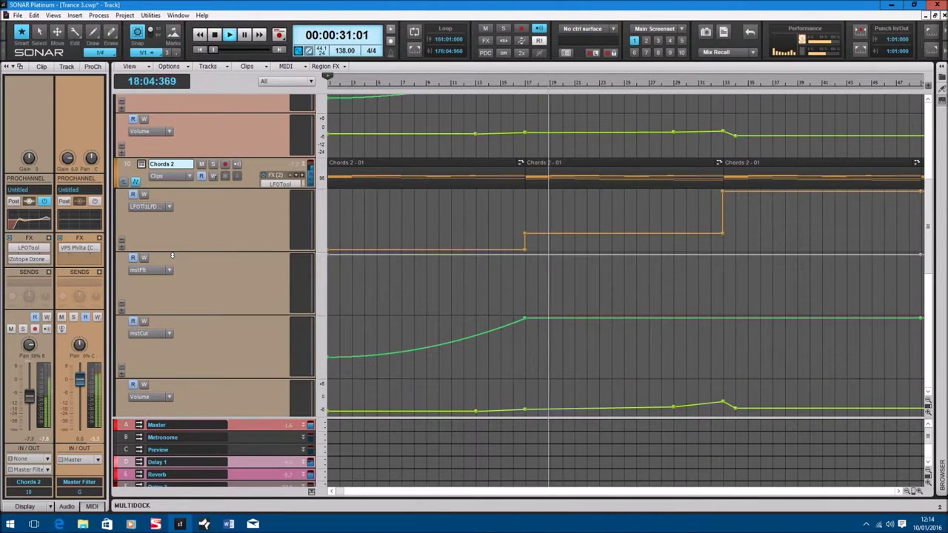
drag(187, 252, 188, 223)
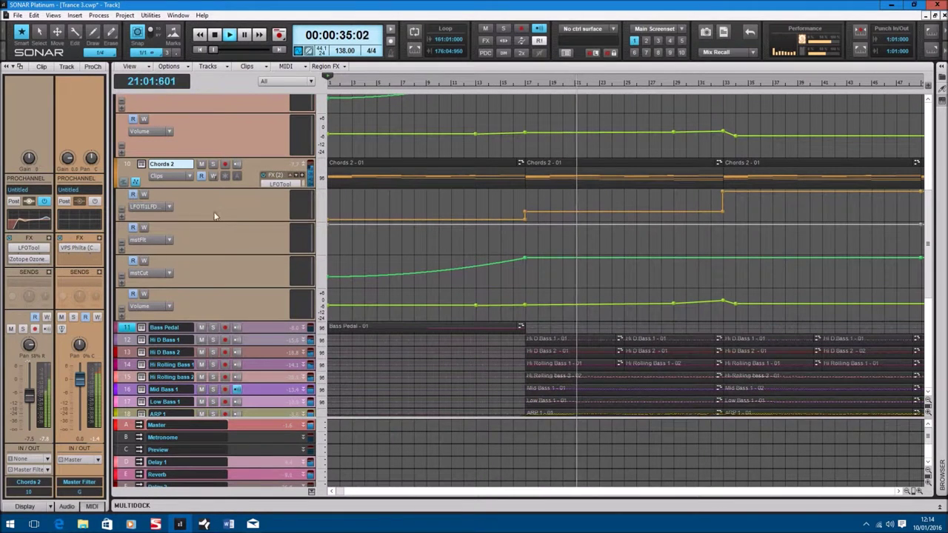
scroll(240, 201, up, 6)
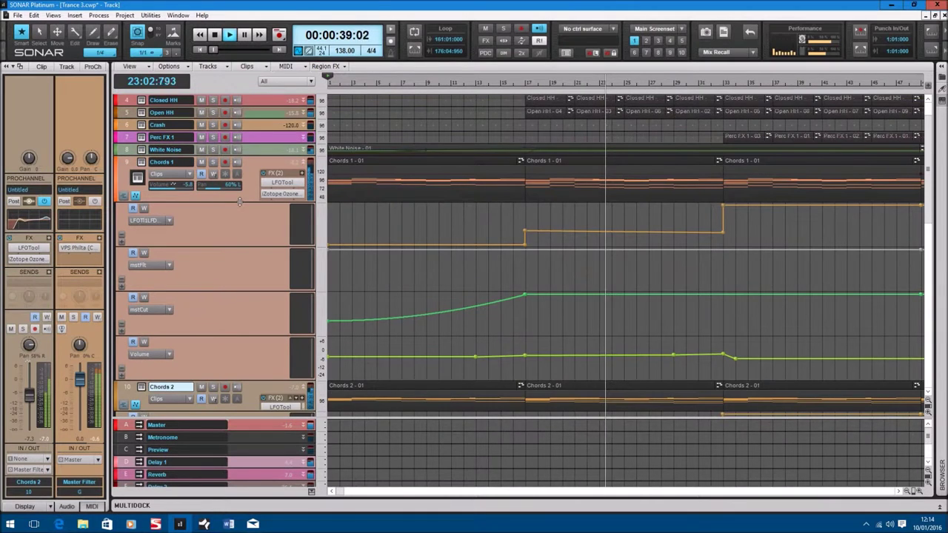
scroll(239, 201, down, 8)
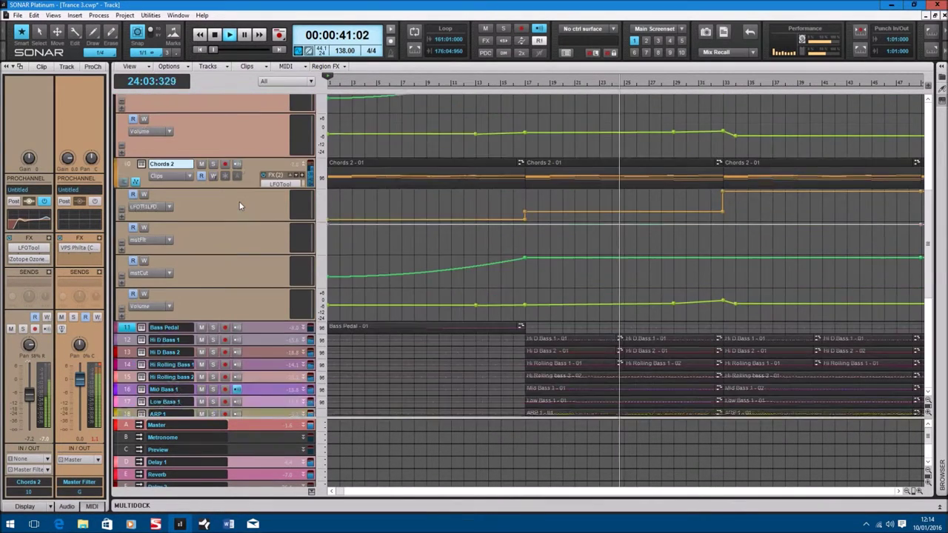
Step: Enlarge the ARP 1 track and show its automation lanes to review the filter cutoff and pan envelopes
scroll(239, 205, down, 1)
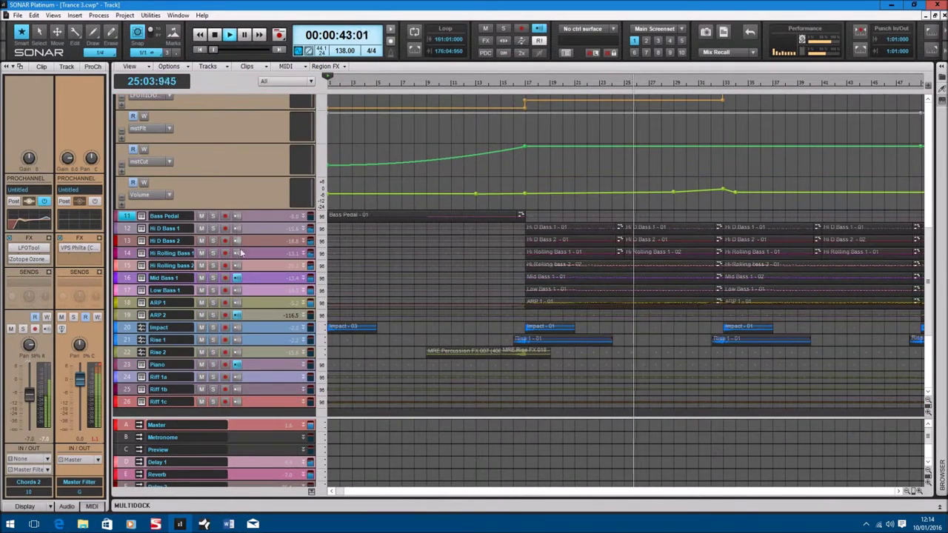
drag(247, 314, 246, 345)
click(135, 333)
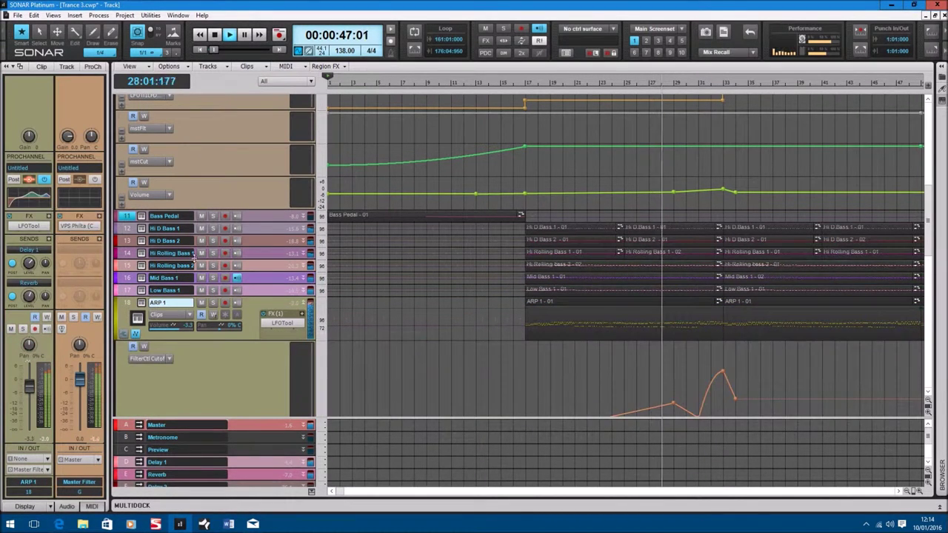
scroll(194, 259, down, 4)
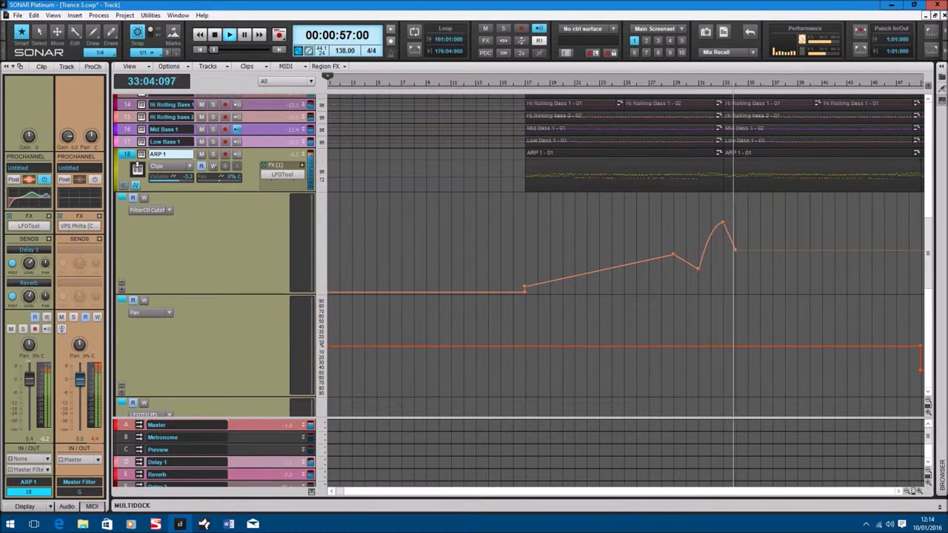
Step: Hide the automation lanes of the ARP 1, Chords 2 and Chords 1 tracks and return these tracks to minimum height
click(135, 186)
drag(166, 194, 170, 154)
scroll(182, 168, up, 5)
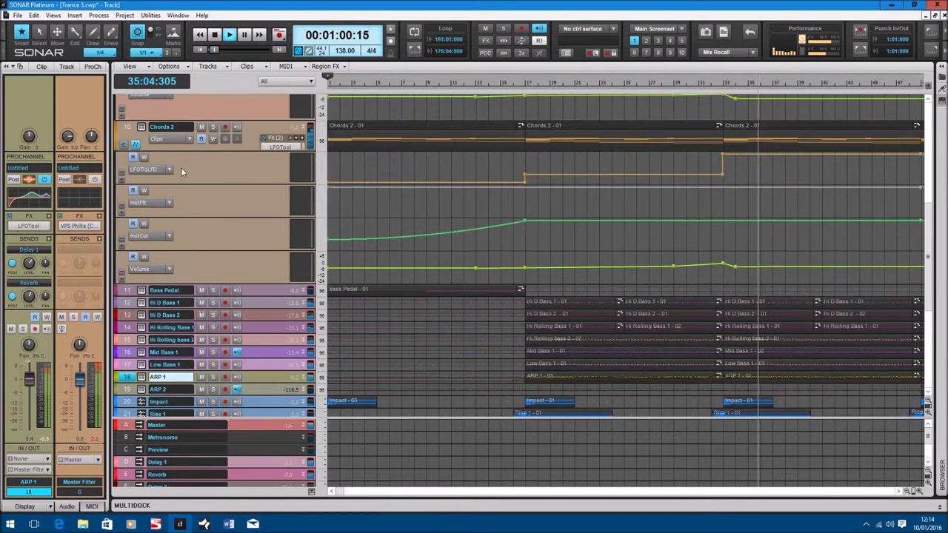
scroll(181, 169, up, 2)
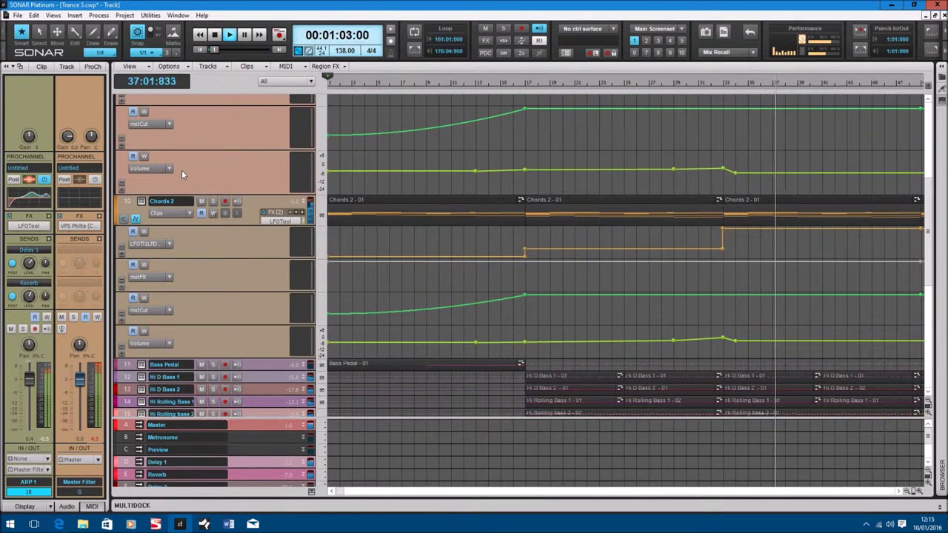
click(136, 218)
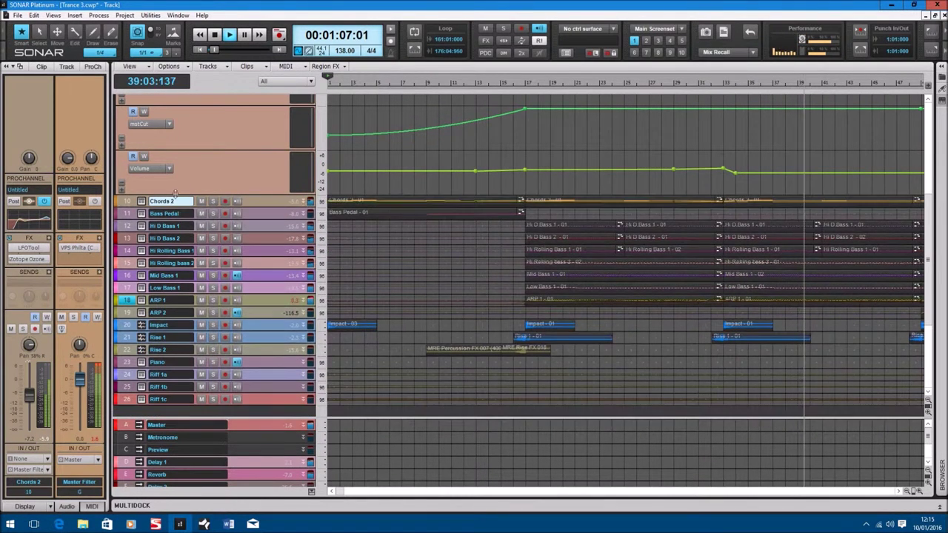
scroll(178, 185, up, 4)
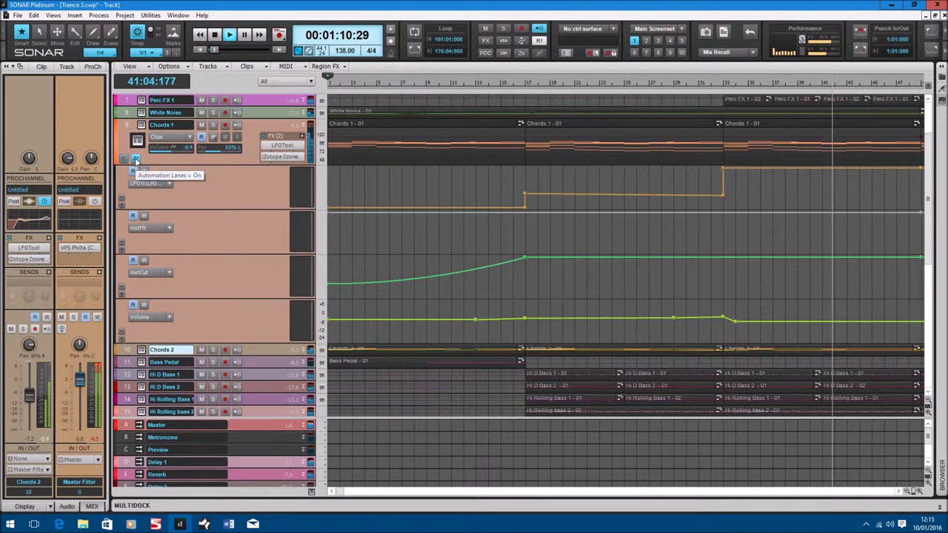
click(136, 159)
drag(151, 163, 165, 124)
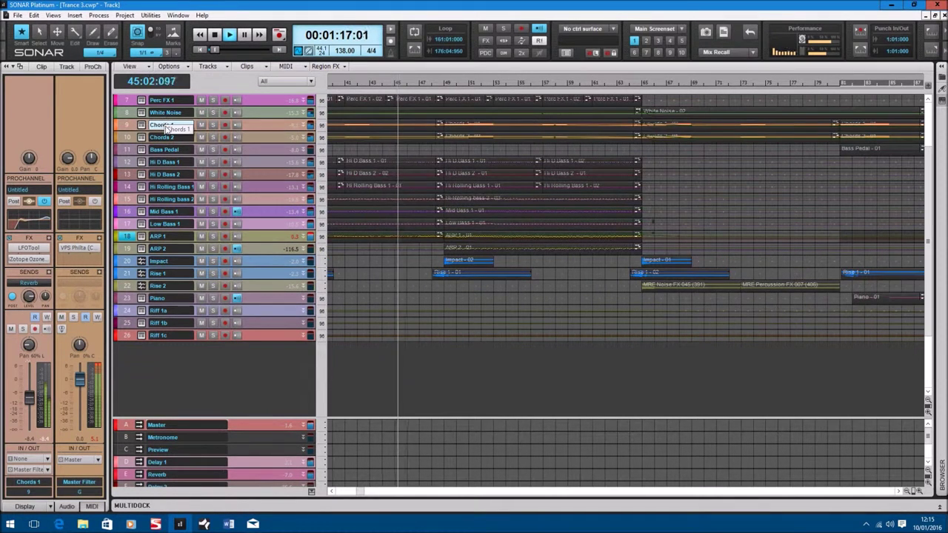
Step: Open the Kick track's Grace sampler to inspect its kick sample, then close it
scroll(164, 128, up, 3)
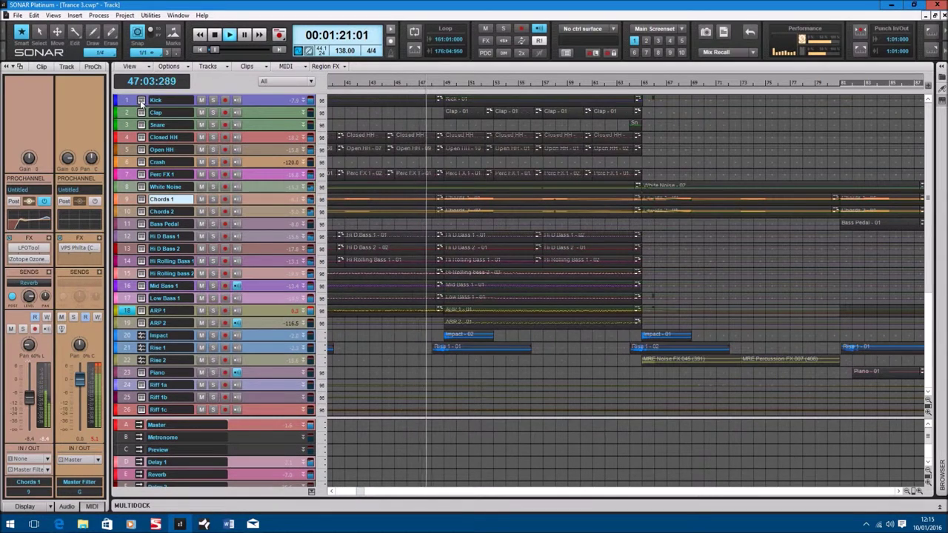
click(140, 101)
drag(200, 7, 306, 116)
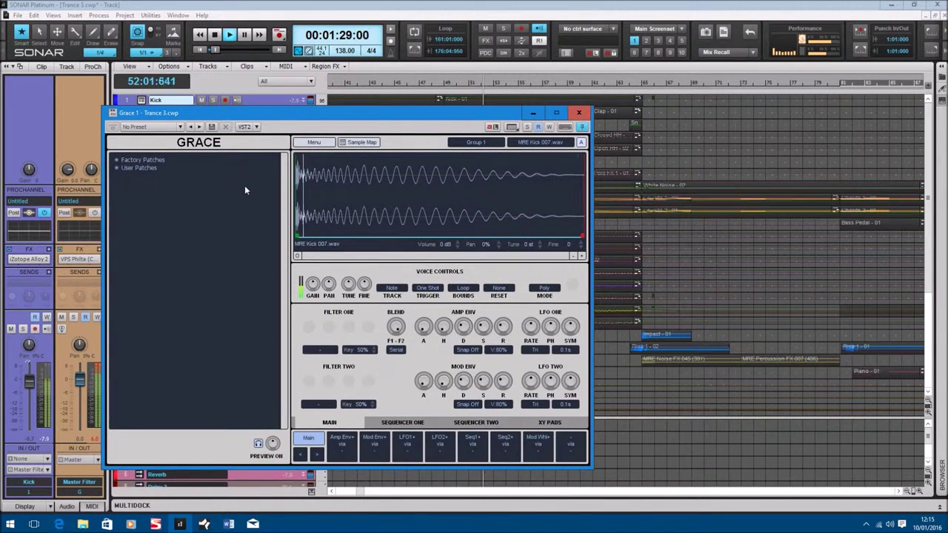
click(579, 114)
Step: Enlarge the Chords 1 track, inspect its LFOTool effect's volume curve, and return the track to minimum height
drag(294, 206, 292, 237)
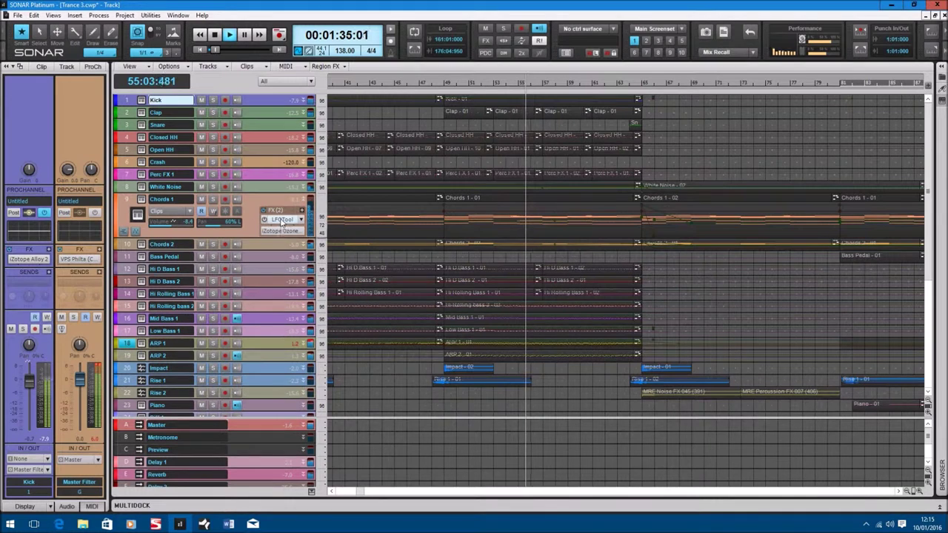
double_click(281, 220)
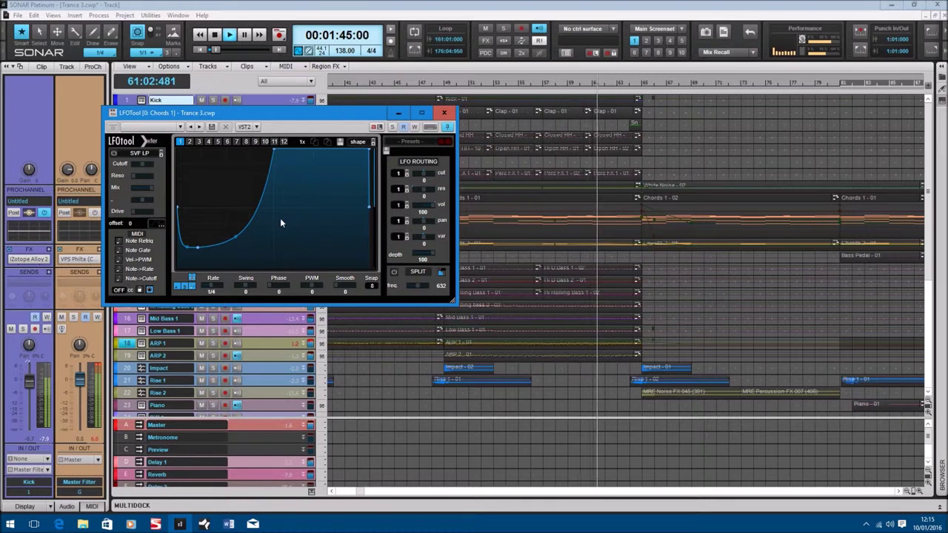
click(443, 112)
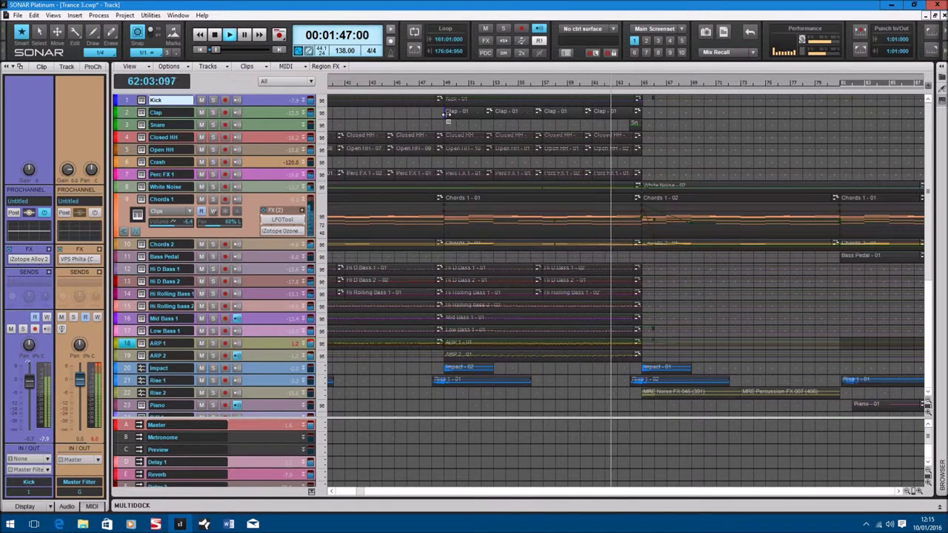
drag(282, 236, 287, 194)
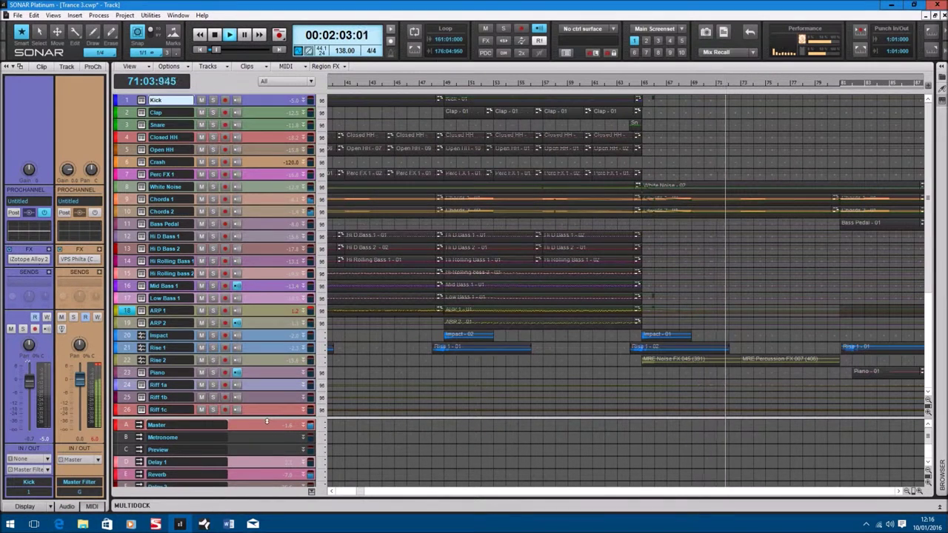
Step: Enlarge the Master bus and open its iZotope Ozone 7 effect, dismissing the preset manager to view the Dynamics module
drag(265, 418, 267, 485)
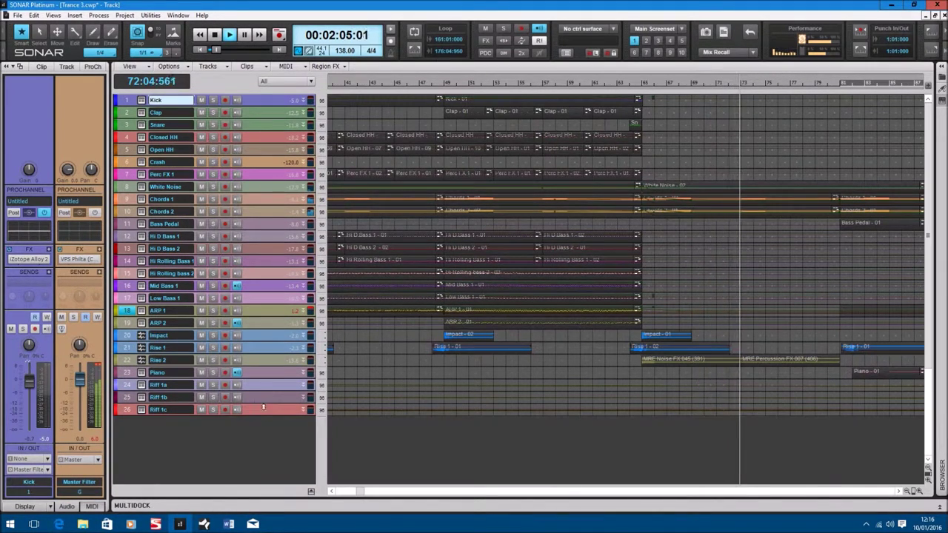
click(311, 492)
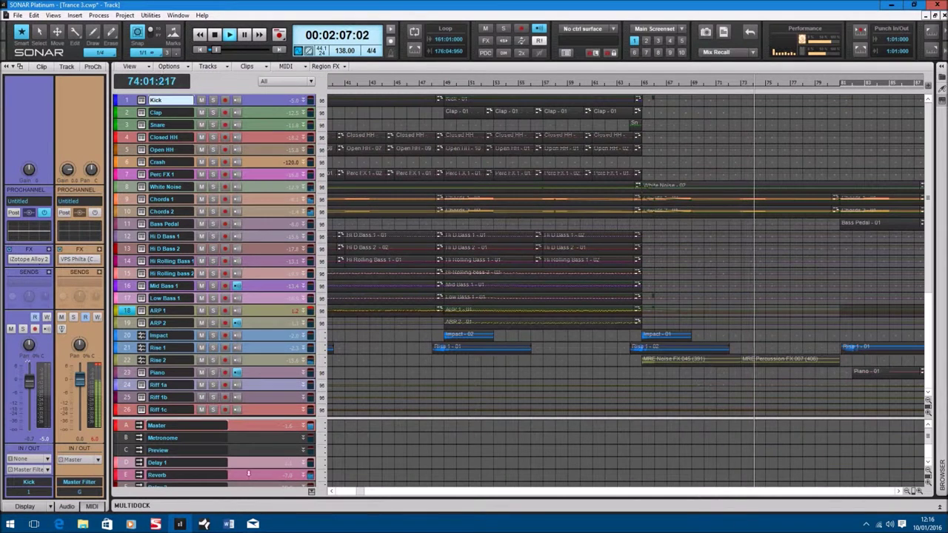
drag(239, 433, 237, 459)
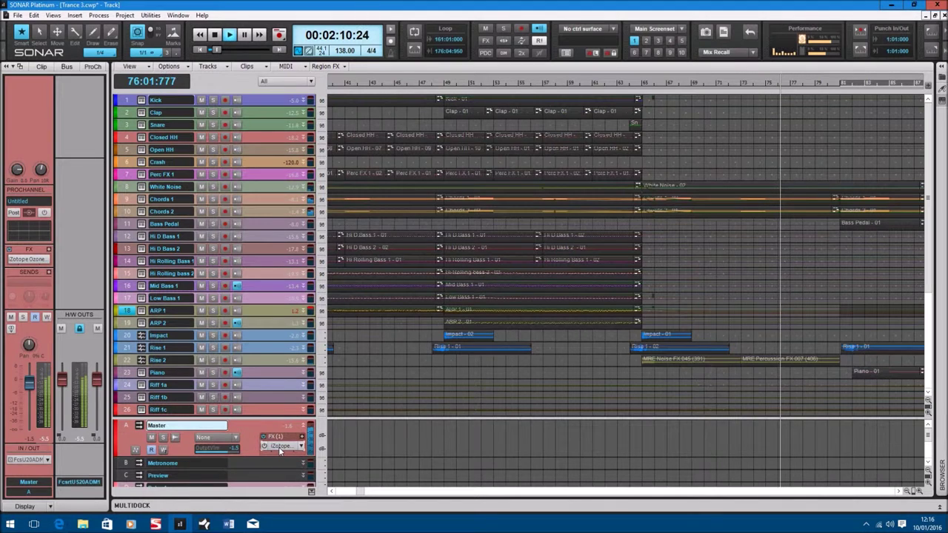
double_click(278, 446)
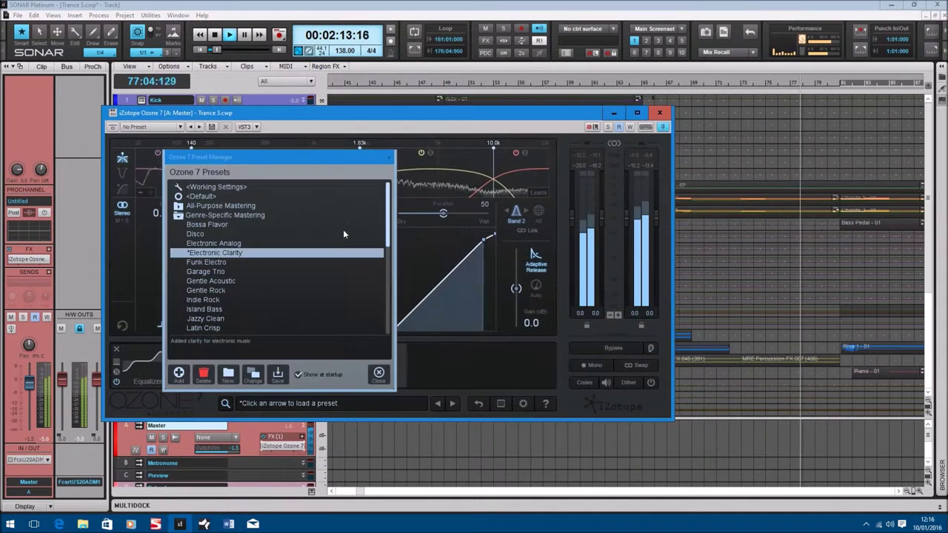
click(388, 156)
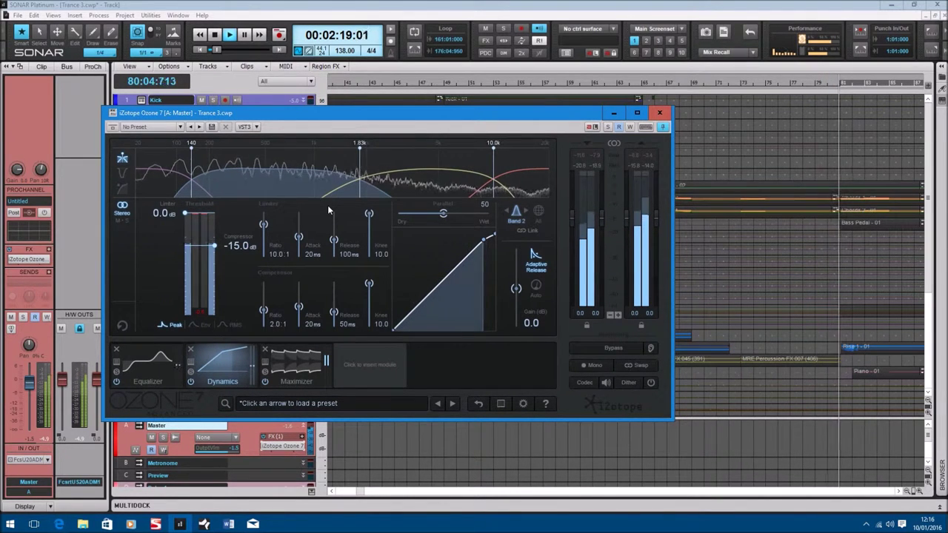
drag(359, 117, 286, 58)
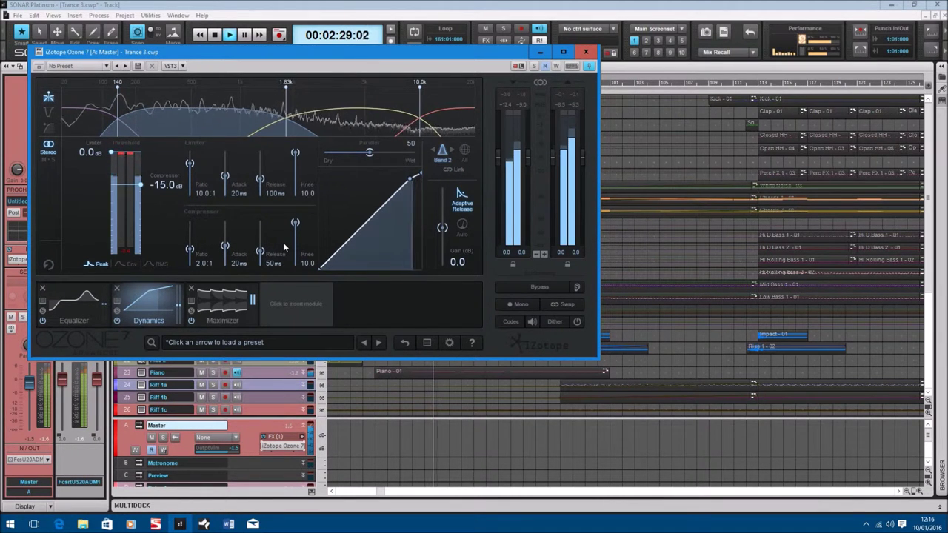
Step: Review the Equalizer and Maximizer modules of the Master bus's Ozone 7 effect, then close the effect
click(74, 305)
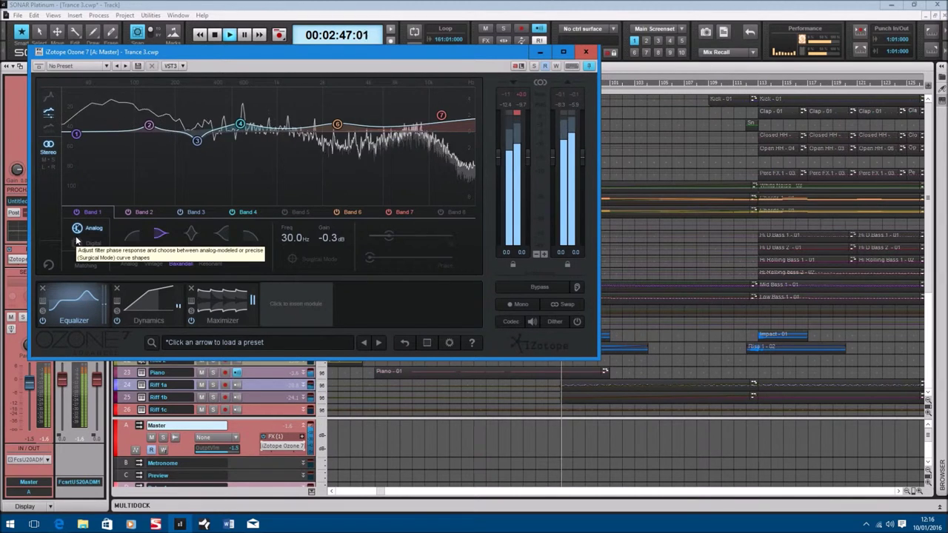
click(222, 306)
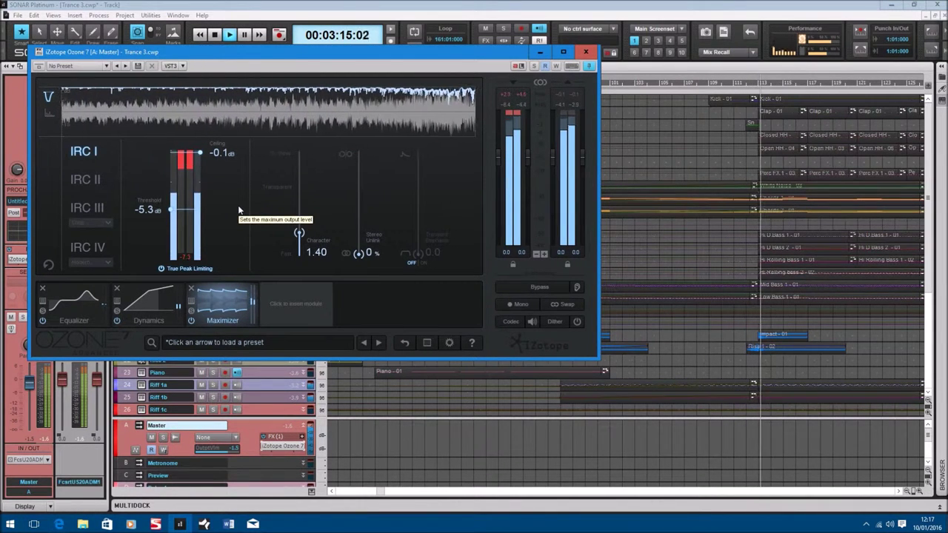
click(585, 51)
Step: Open the Riff 1a track's DUNE 2 synth to inspect its patch, then close it
scroll(452, 188, down, 3)
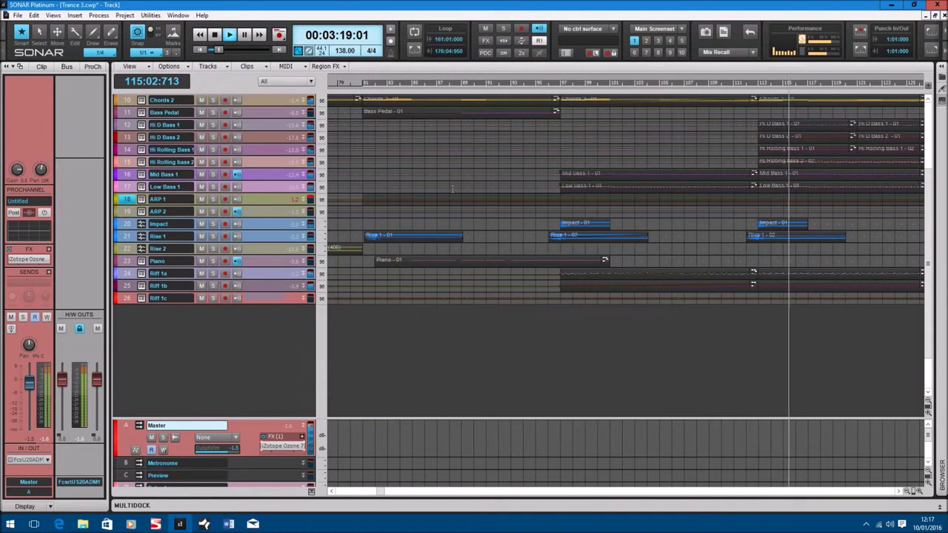
click(142, 276)
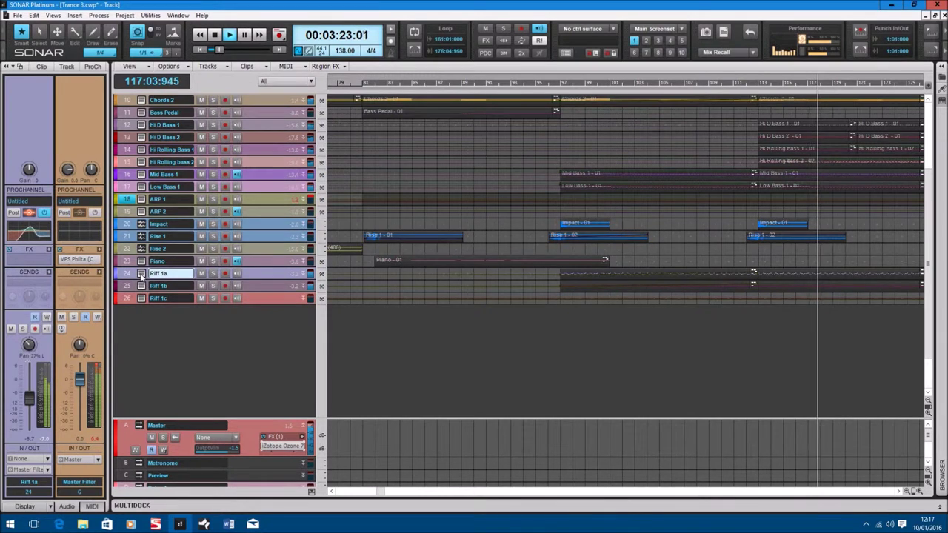
click(141, 275)
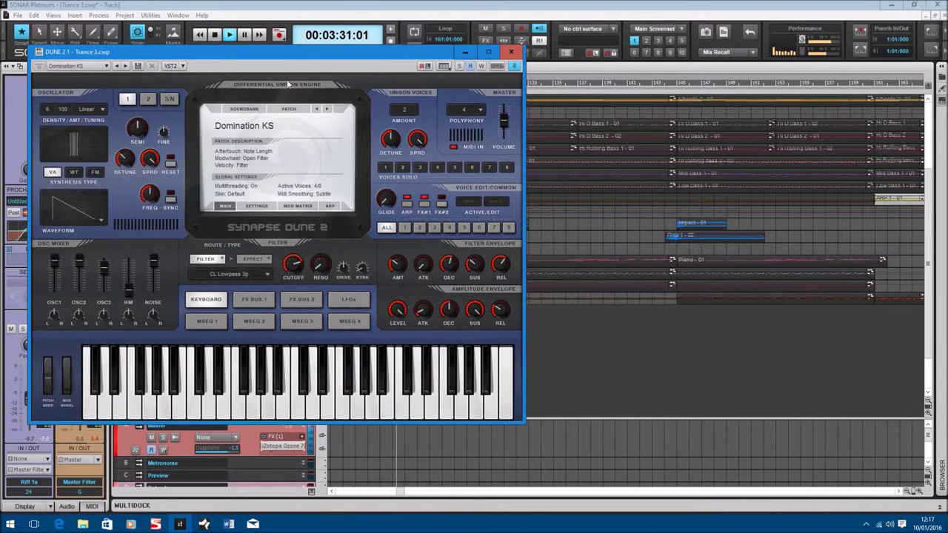
click(510, 52)
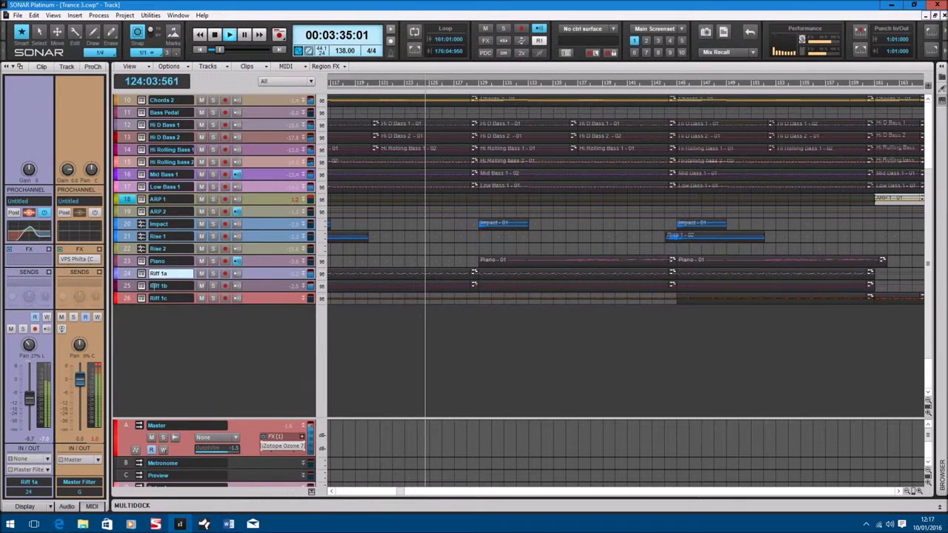
Step: Open the Riff 1b track's DUNE 2 synth to inspect its patch, then close it
click(142, 286)
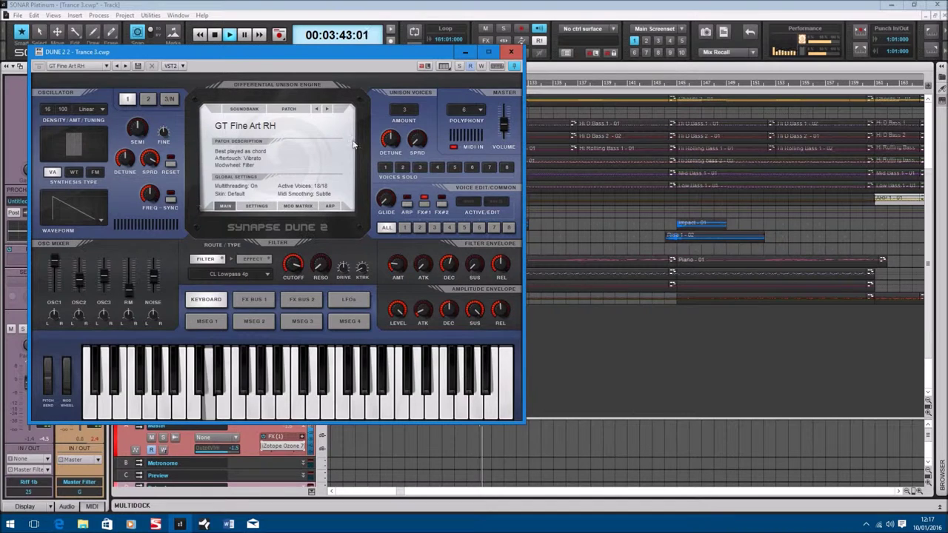
click(509, 54)
scroll(288, 312, down, 2)
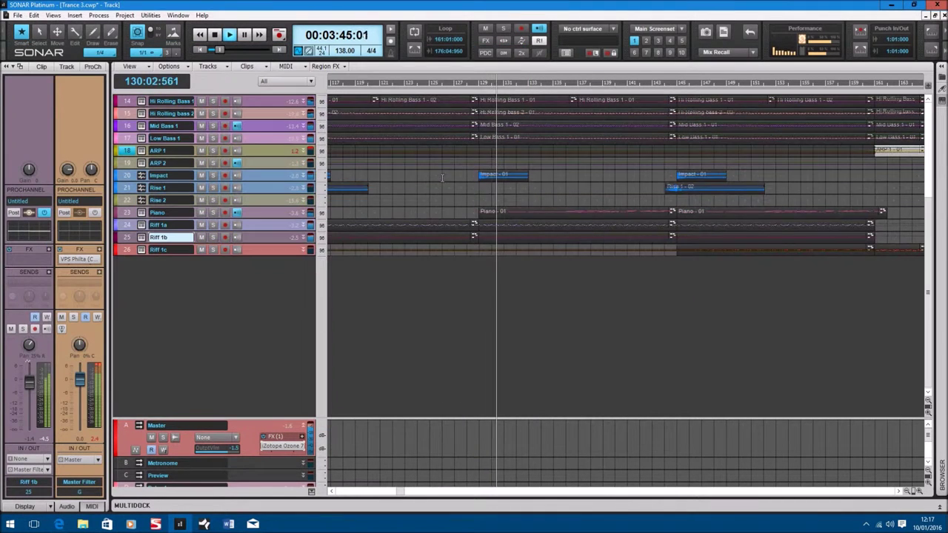
Step: Enlarge the bus area and the Master Filter bus, and show its automation lane to inspect the VPS Philta envelope
drag(263, 416, 266, 302)
drag(253, 414, 254, 444)
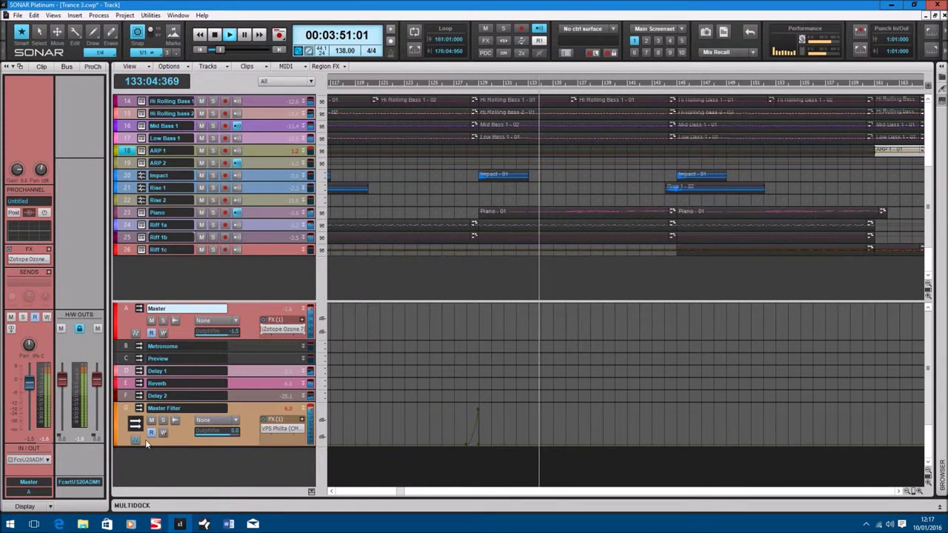
click(136, 440)
scroll(196, 351, down, 2)
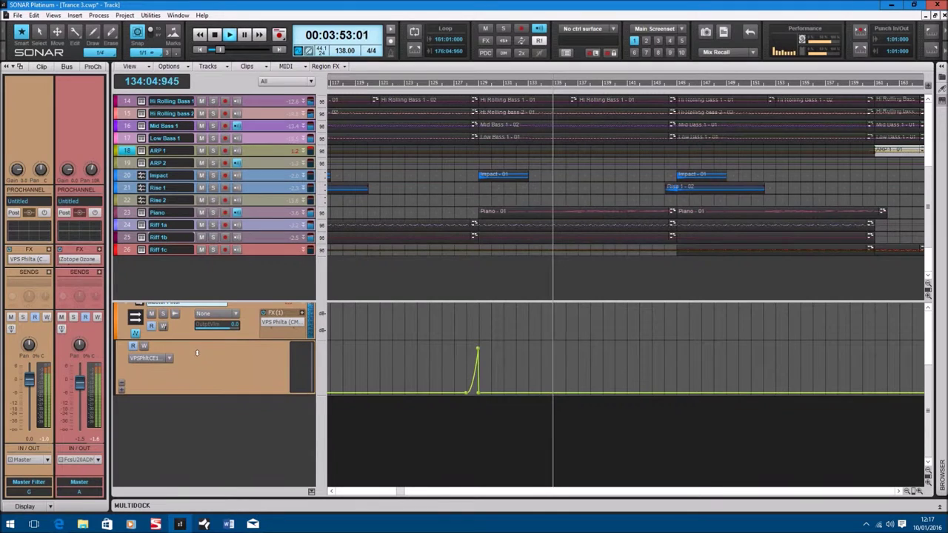
Step: Hide the Master Filter bus's automation lane, collapse the bus to minimum height and shrink the bus area to reveal more tracks
scroll(186, 363, up, 2)
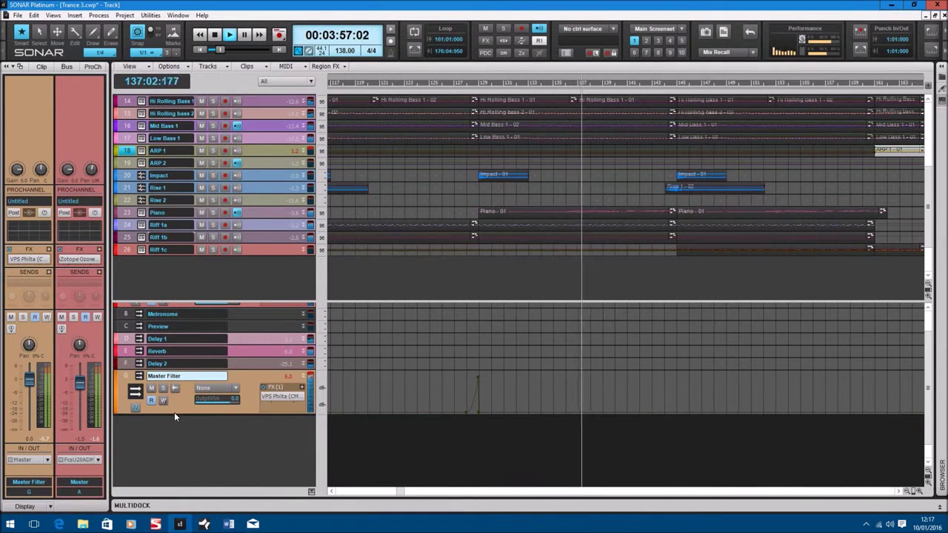
double_click(174, 412)
scroll(182, 363, up, 1)
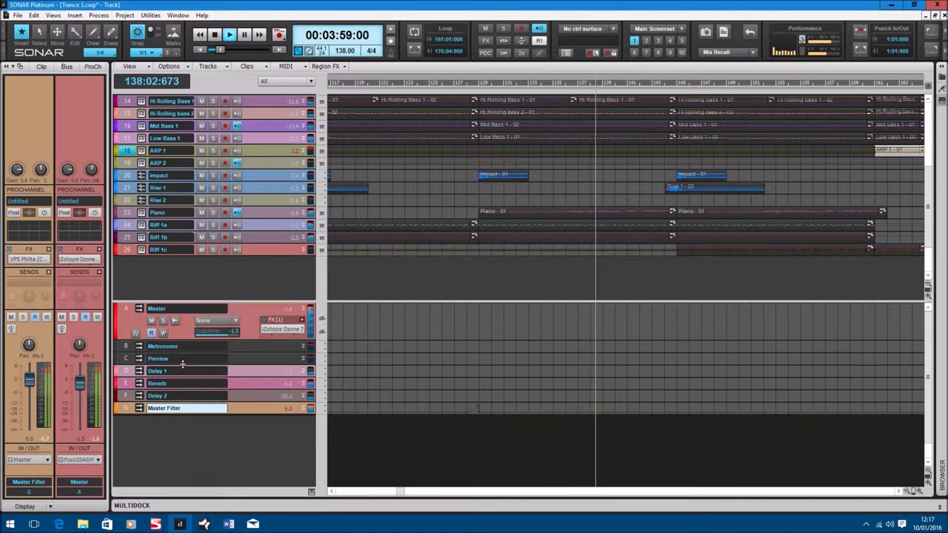
drag(211, 301, 215, 363)
scroll(224, 282, up, 3)
scroll(226, 270, up, 2)
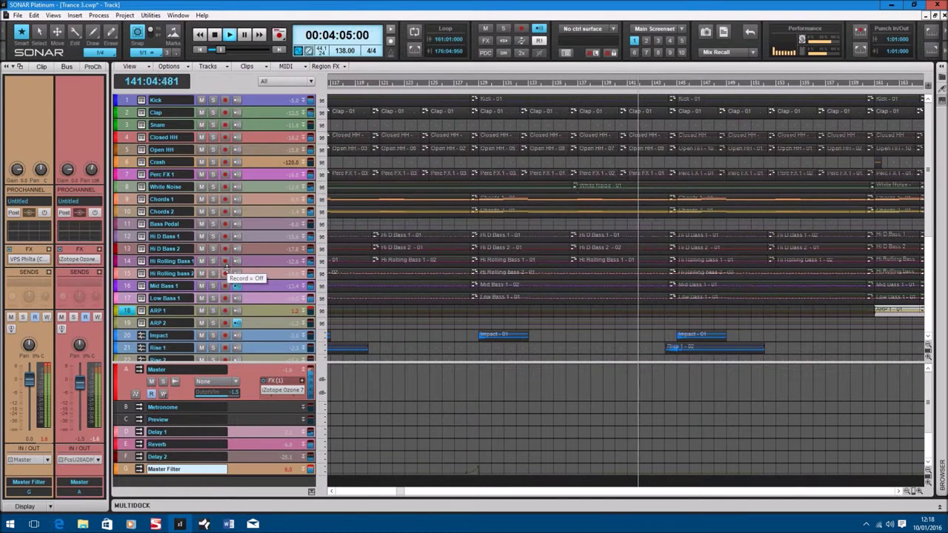
Step: Open the Console at full size, widen its track section to review the mixer strips through Riff 1c, then close it
key(d)
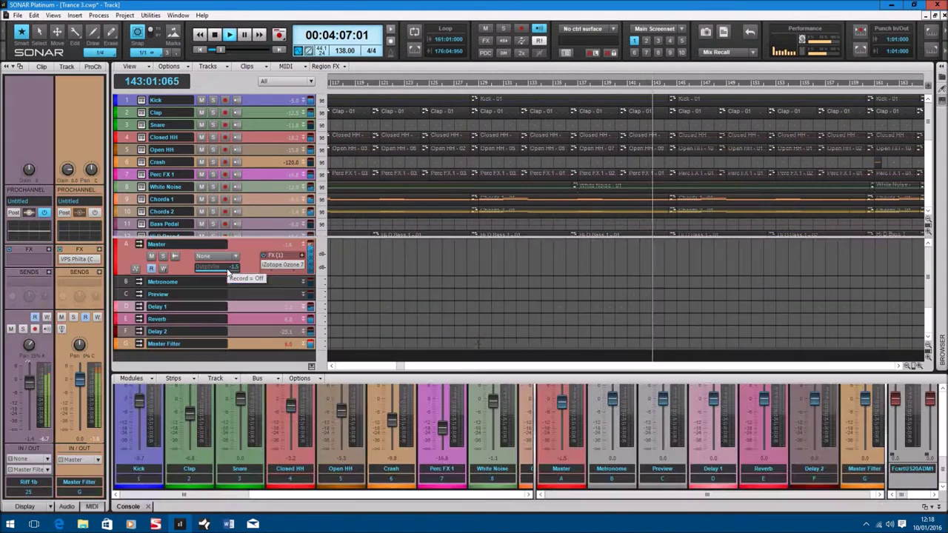
double_click(128, 506)
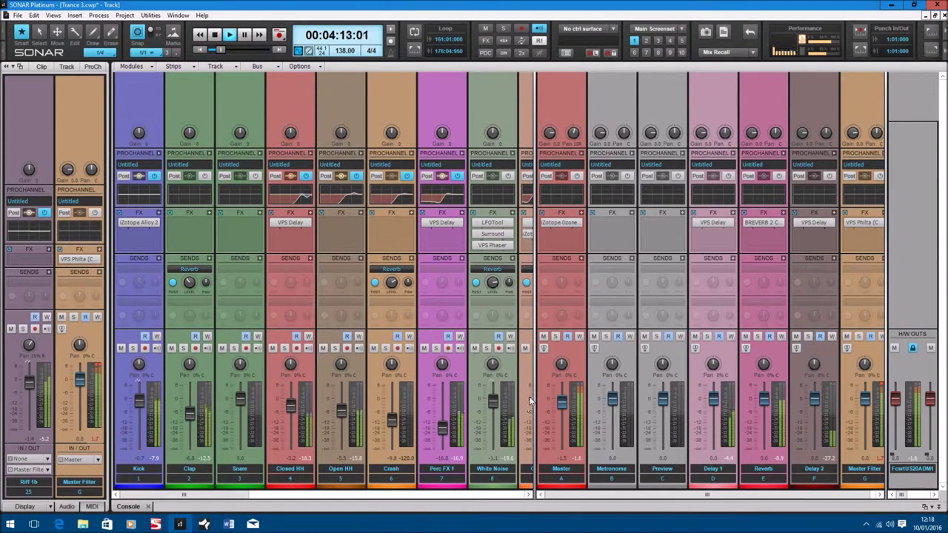
drag(531, 396, 788, 430)
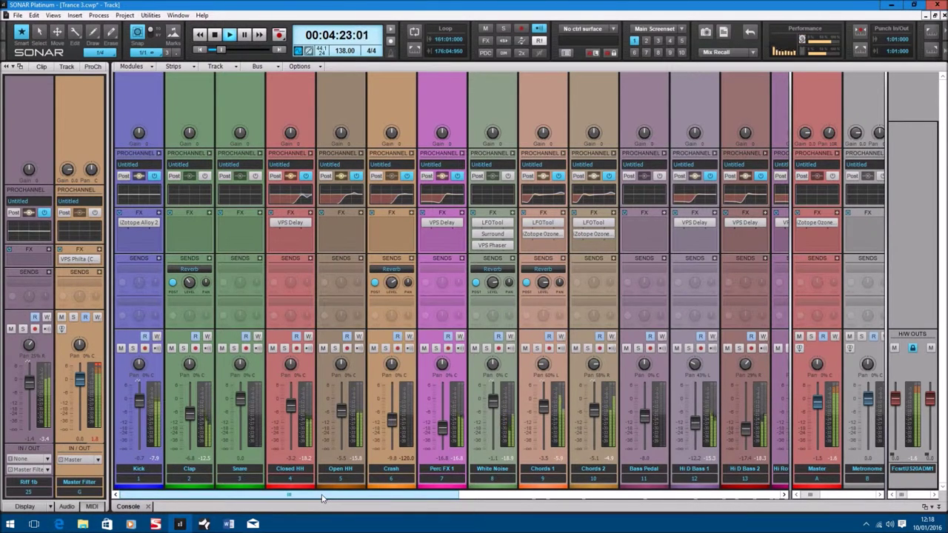
drag(322, 498, 664, 513)
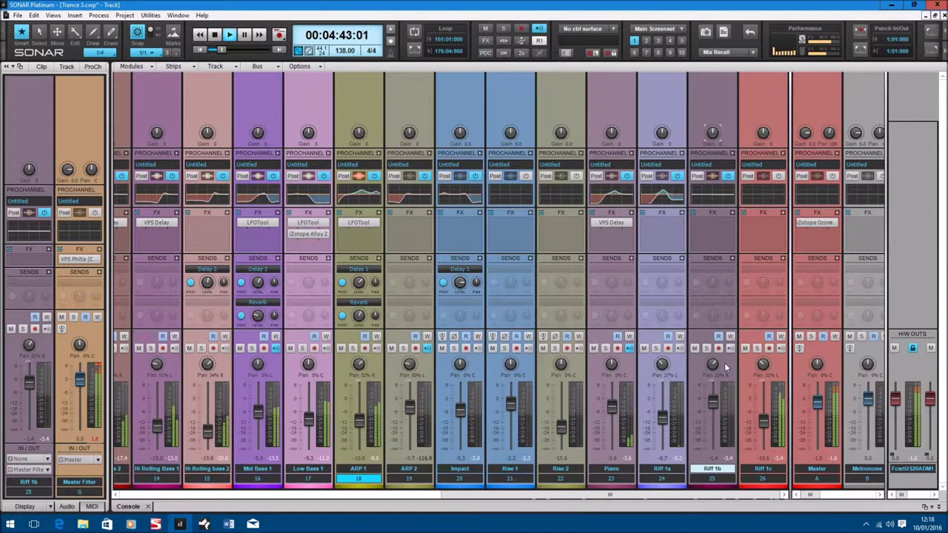
click(148, 507)
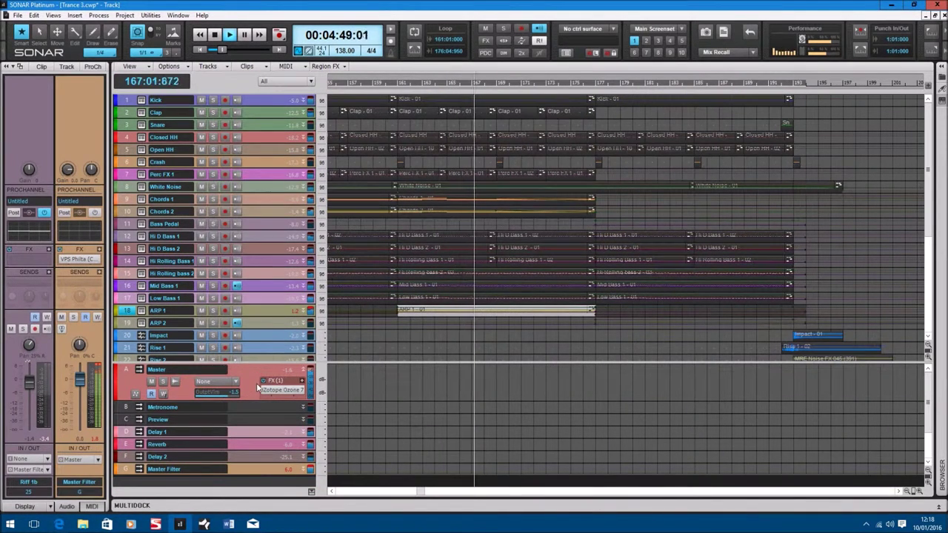
Step: Enlarge the ARP 1 track to show its controls and notes, and deselect its clip
scroll(253, 233, down, 3)
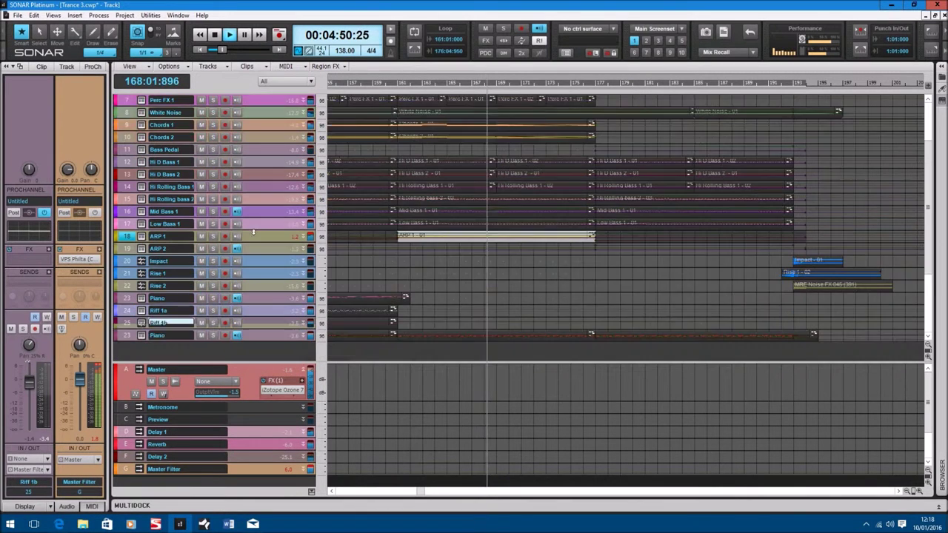
drag(261, 205, 261, 279)
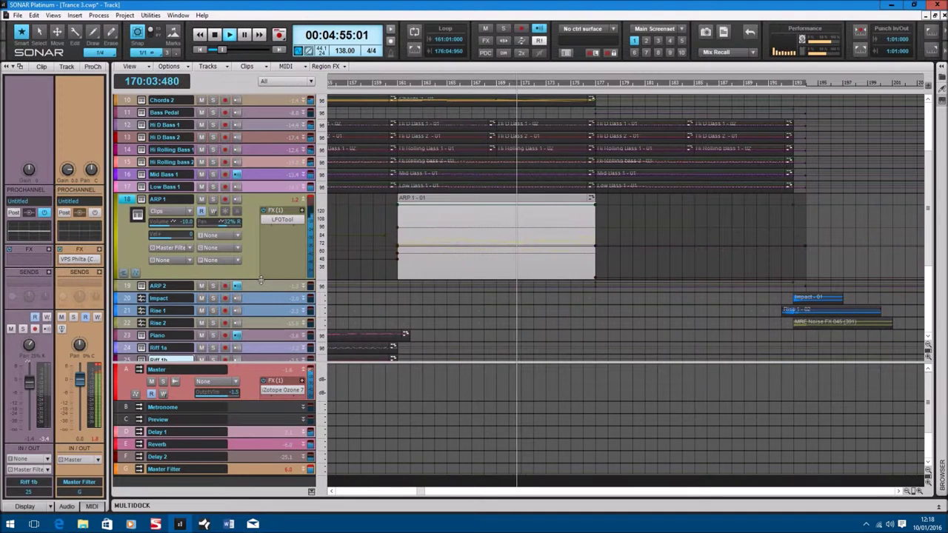
click(403, 183)
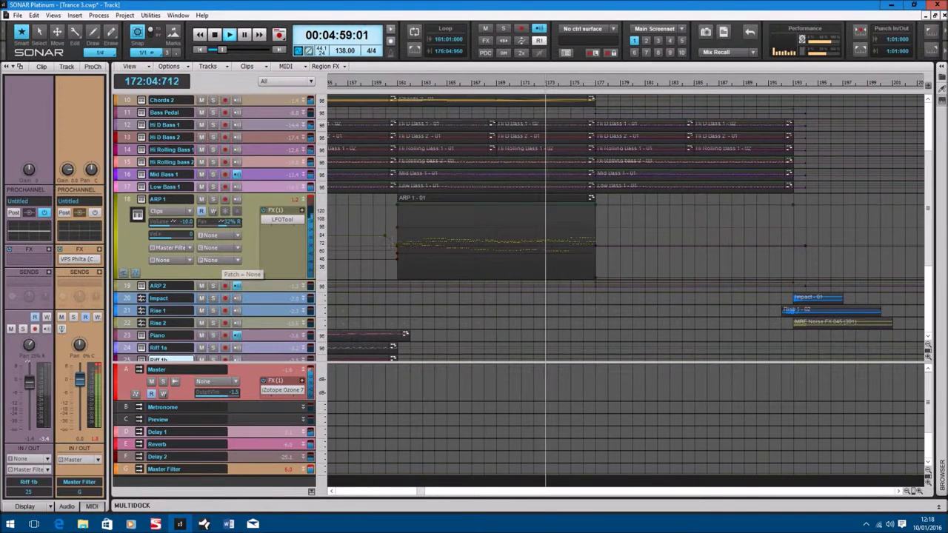
Step: Open the ARP 1 clip in the Piano Roll to inspect its note pattern, then close the view
double_click(425, 201)
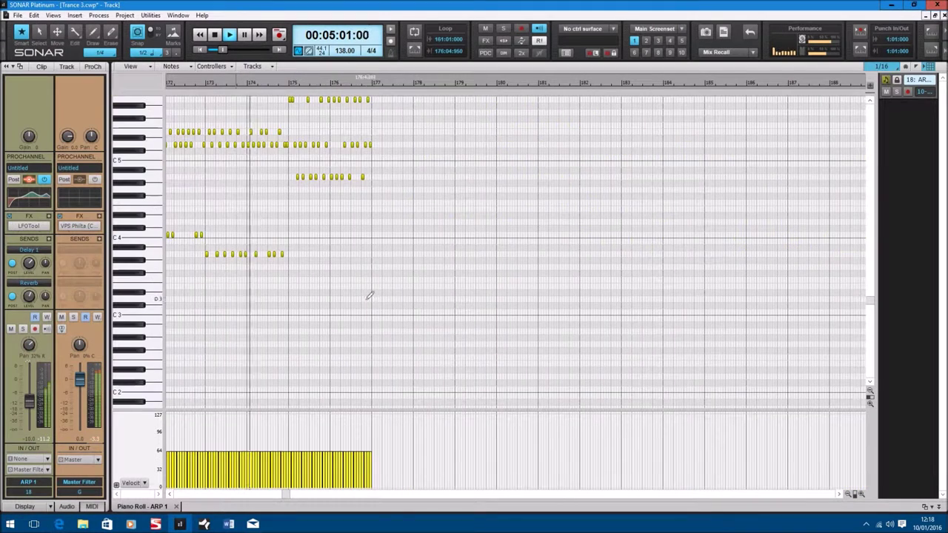
scroll(372, 299, up, 3)
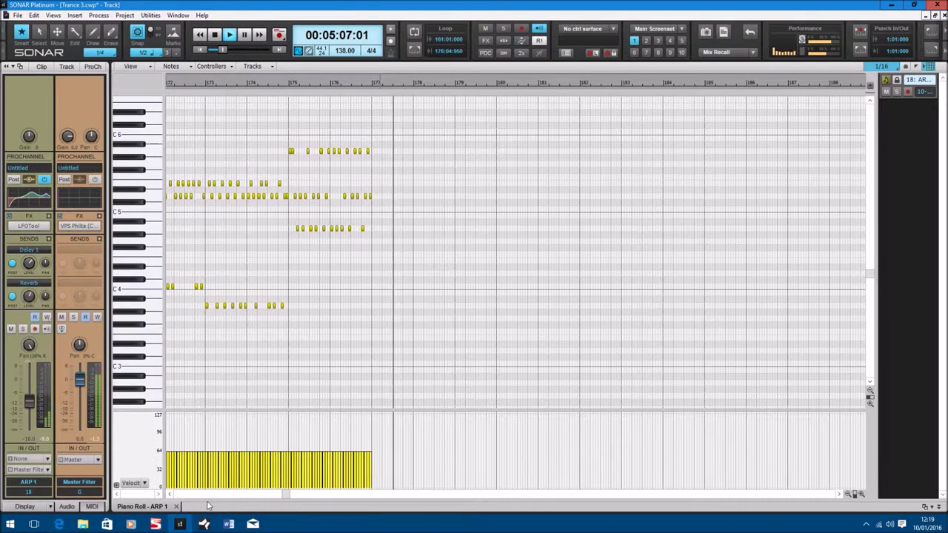
click(177, 506)
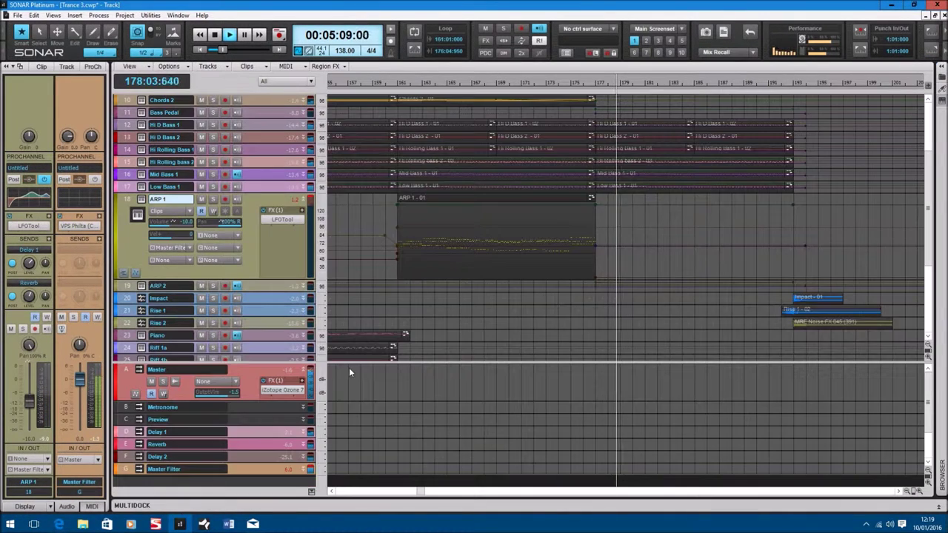
Step: Open the Riff 1c track's Sylenth1 synth to inspect its patch, then close it
scroll(377, 350, down, 3)
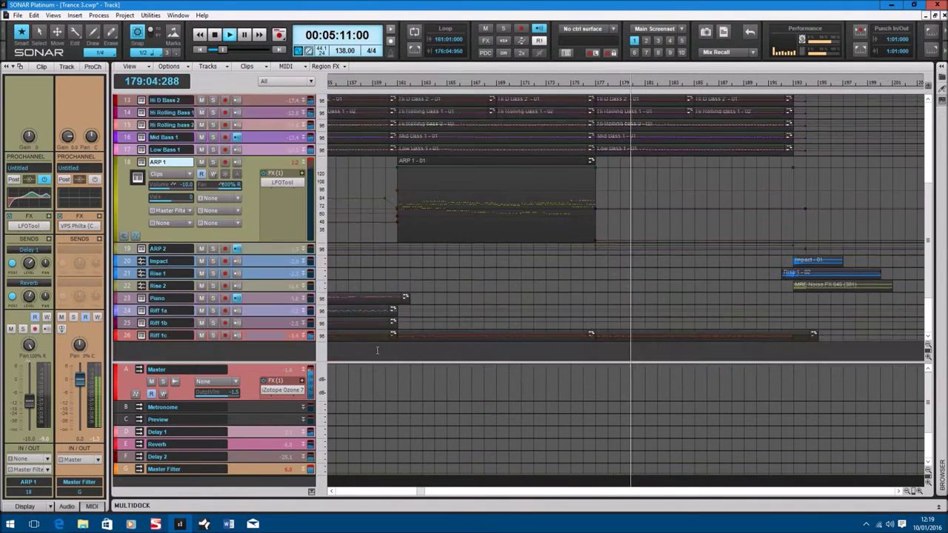
scroll(377, 350, down, 5)
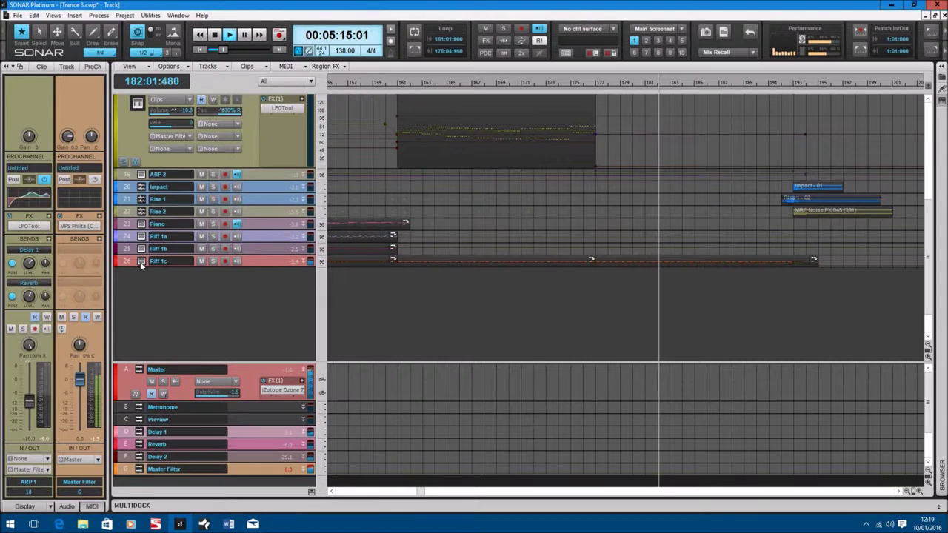
click(142, 261)
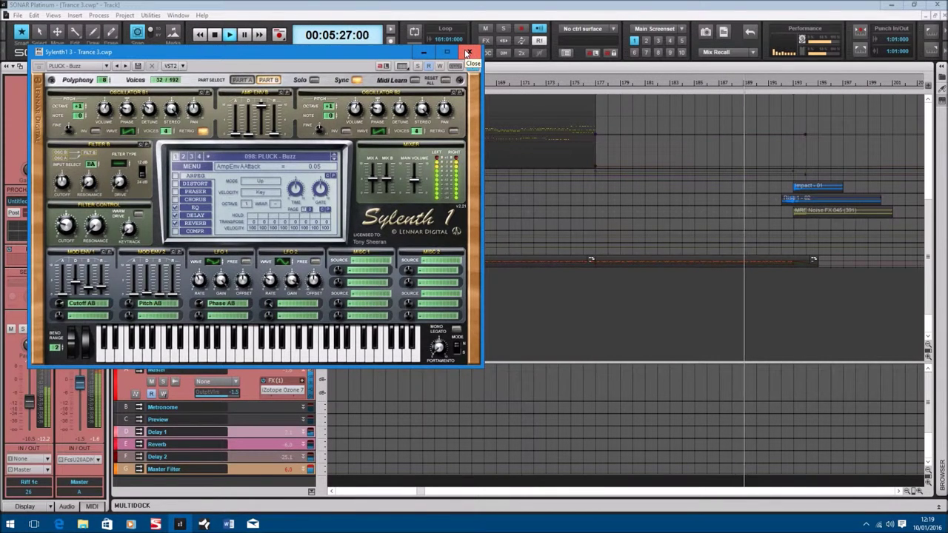
click(467, 53)
Step: Collapse the ARP 1 track to minimum height and return to the beginning of the track list
scroll(238, 215, up, 5)
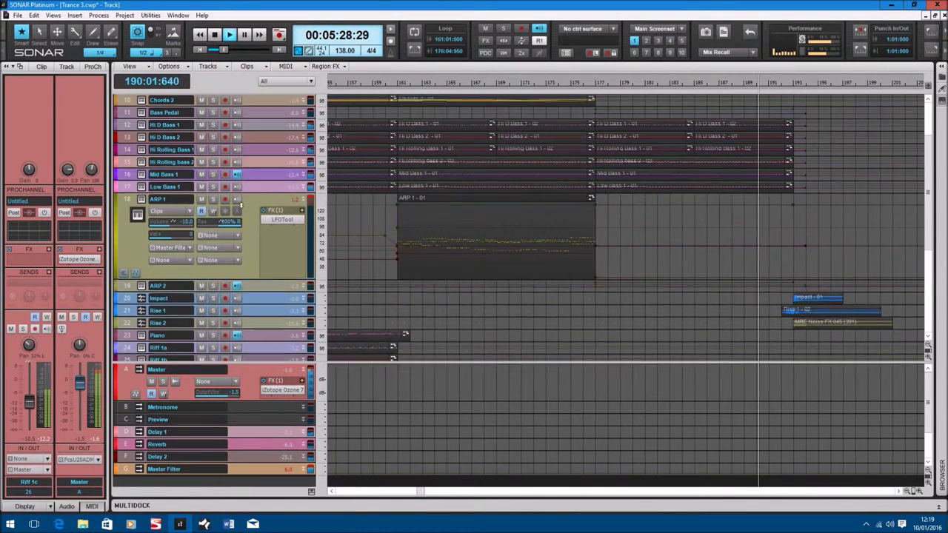
drag(234, 314, 234, 243)
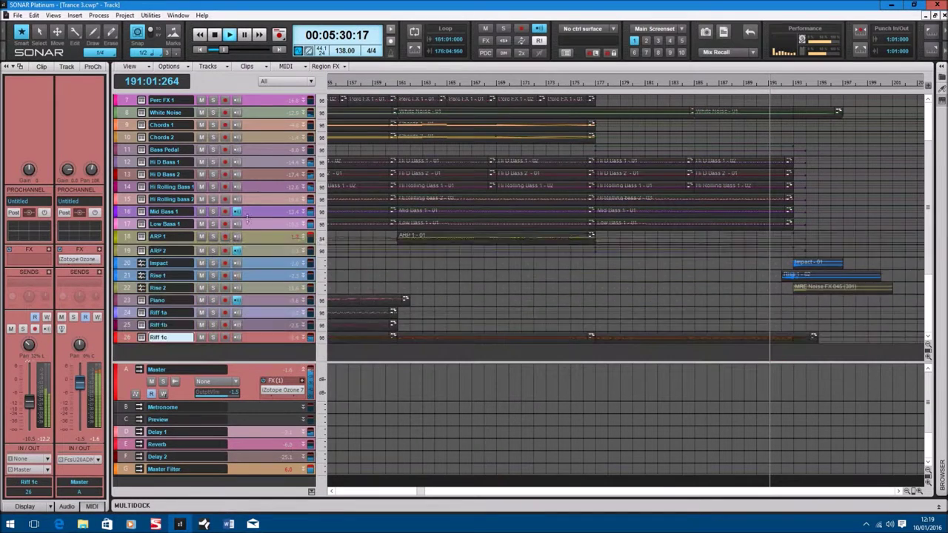
scroll(259, 178, up, 3)
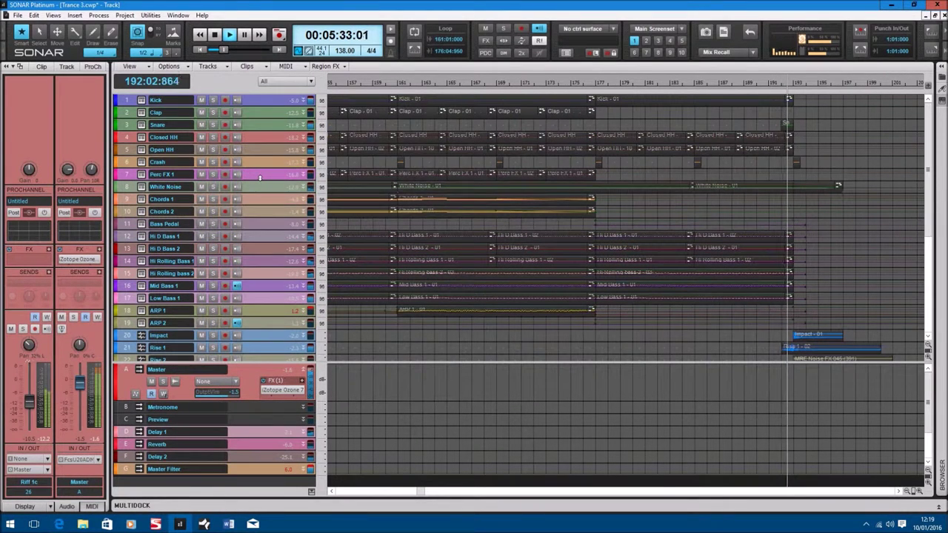